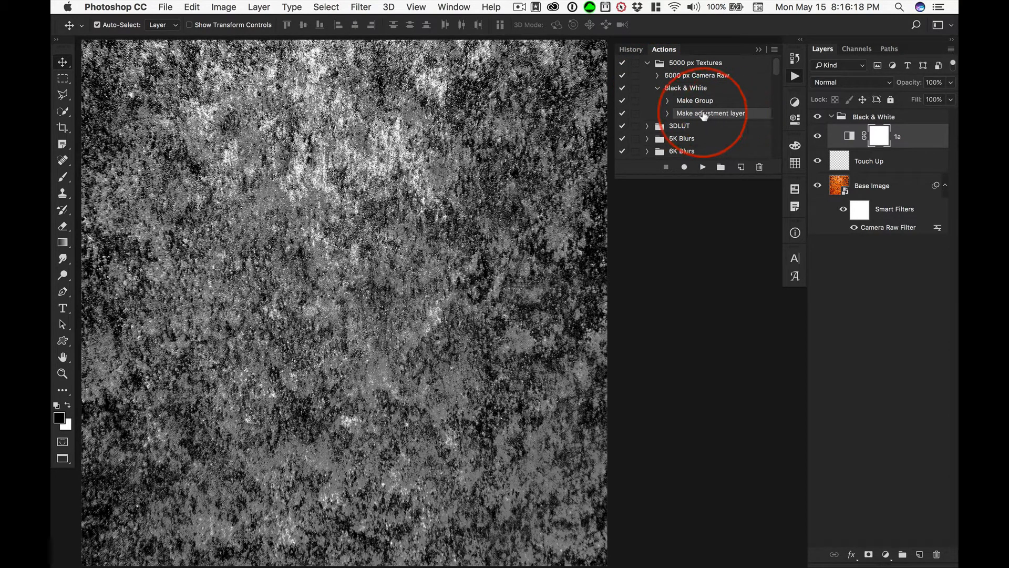
# Record collapsing the Black & White layer group into the existing action, stop the recording and collapse that action.
pyautogui.click(683, 168)
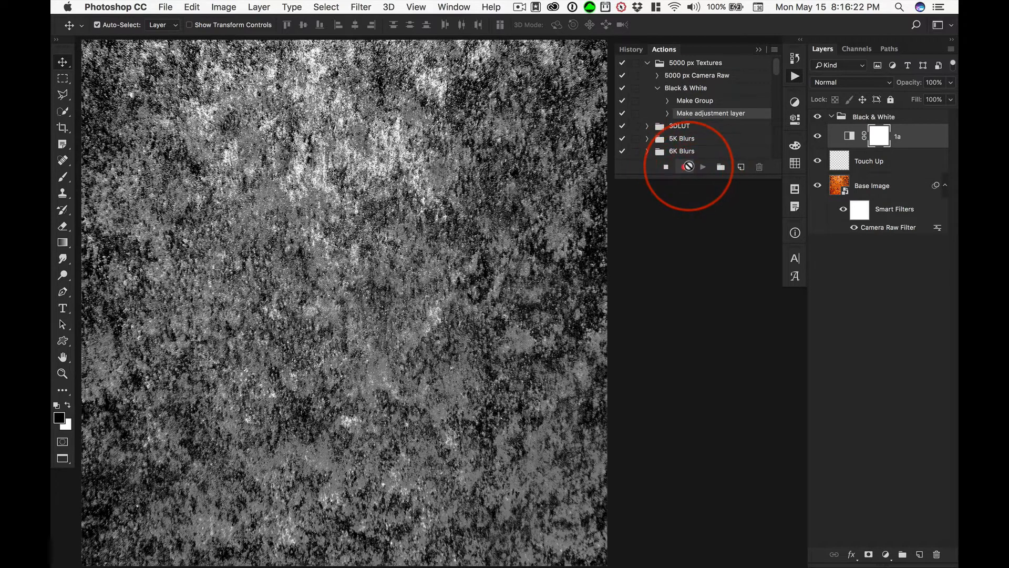
pyautogui.click(830, 117)
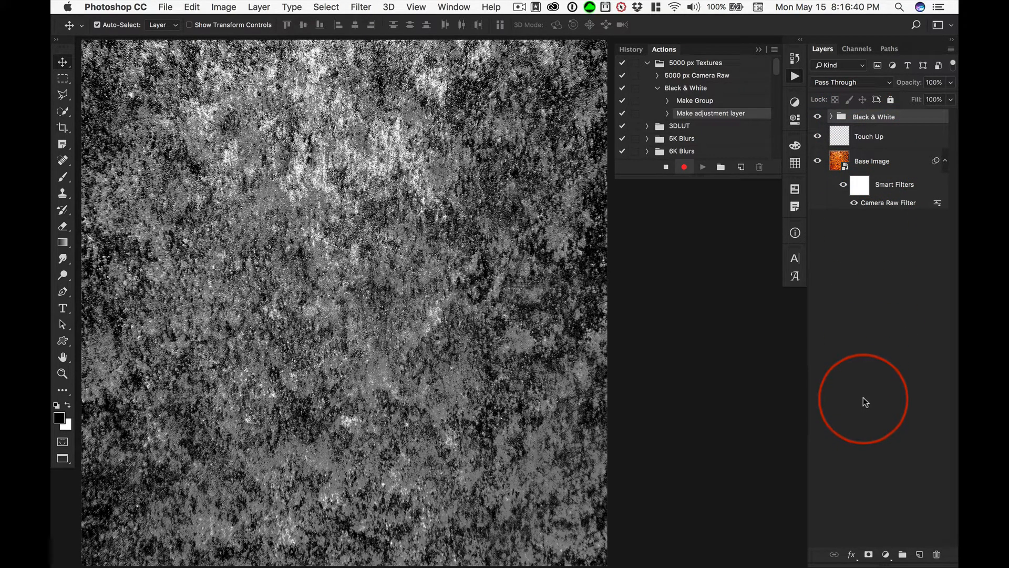
pyautogui.click(666, 167)
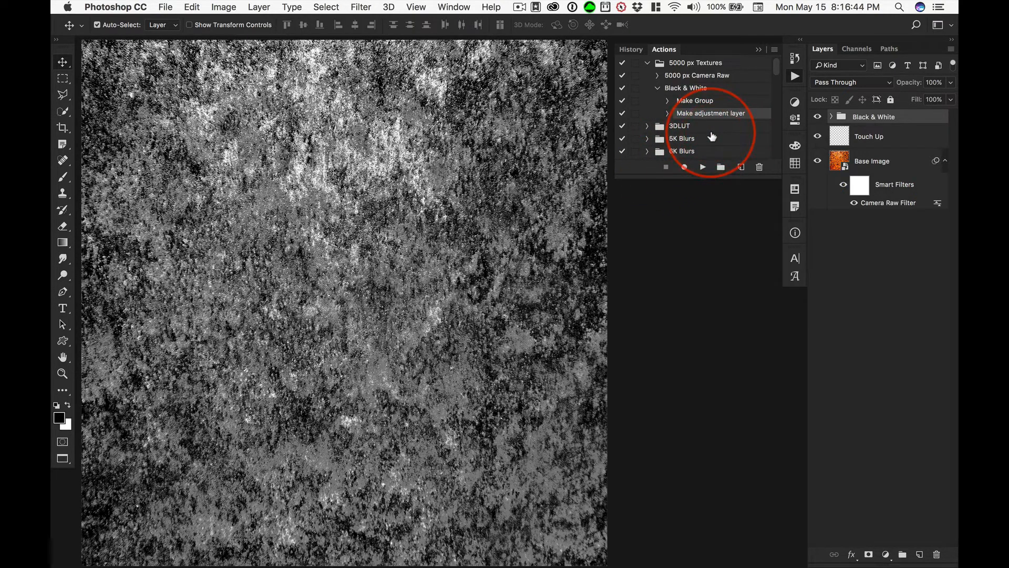
pyautogui.click(657, 88)
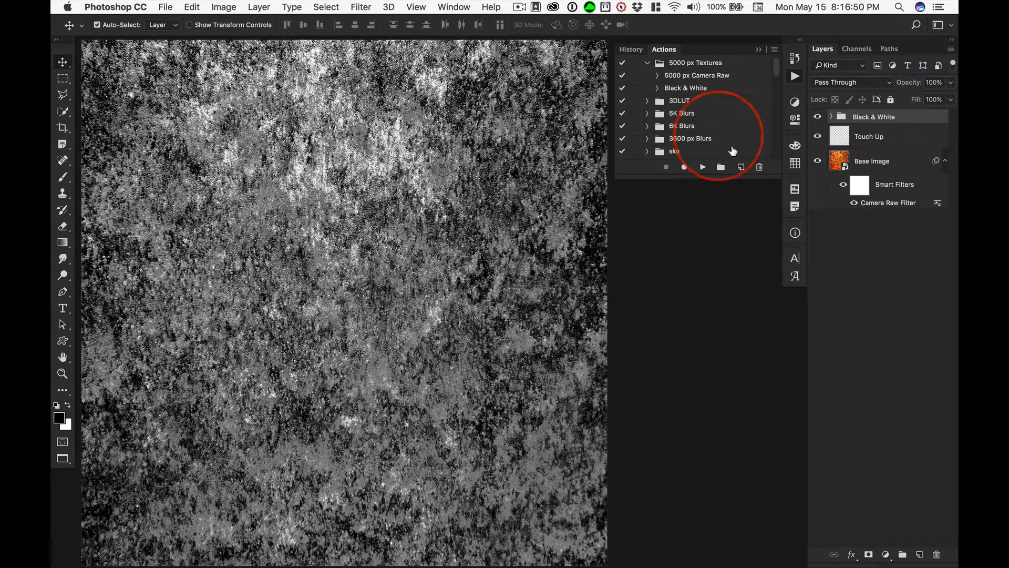
# Create an action named Levels in the 5000 px Textures set and start recording it.
pyautogui.click(688, 88)
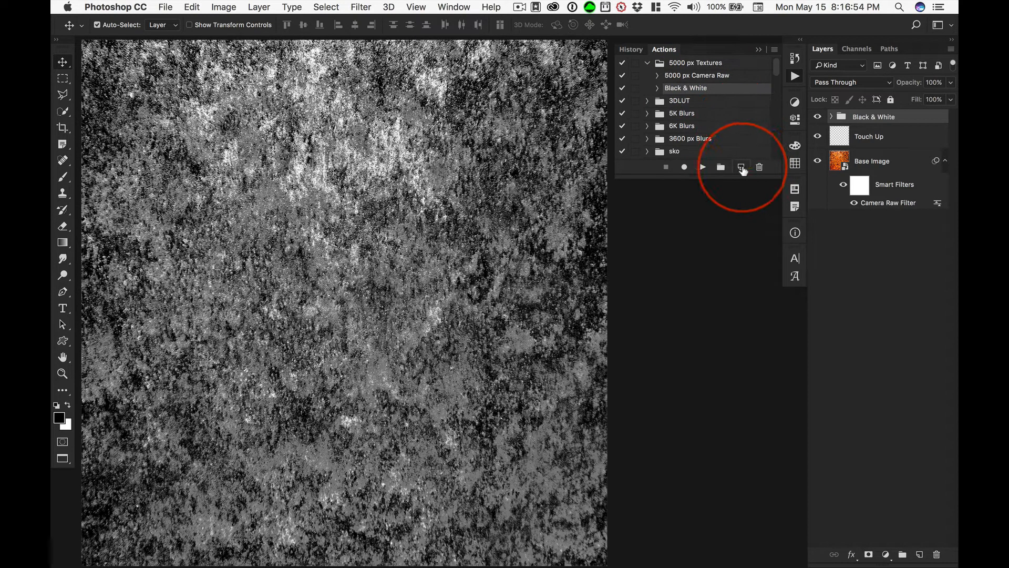
pyautogui.click(742, 167)
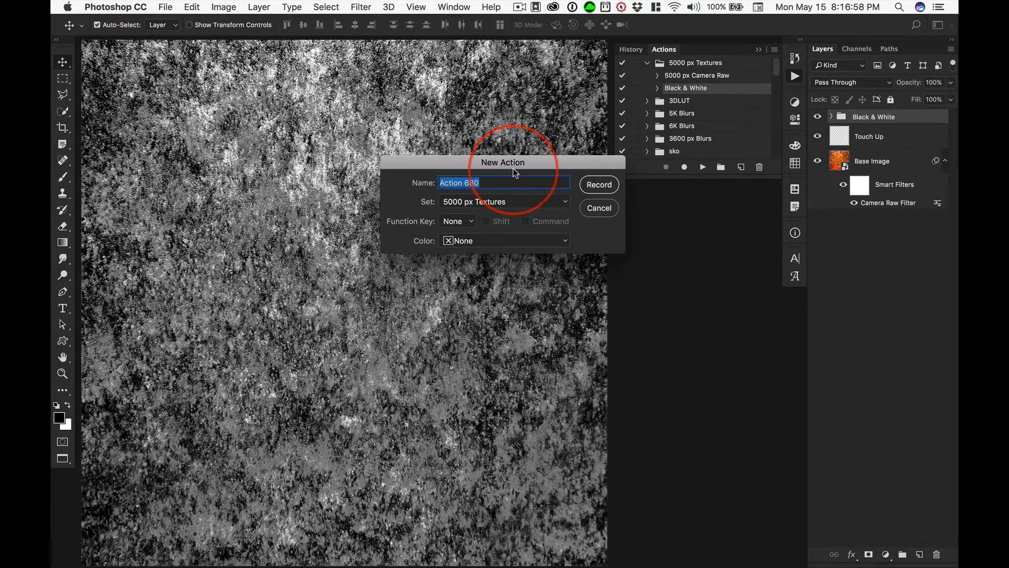
pyautogui.write('Layer')
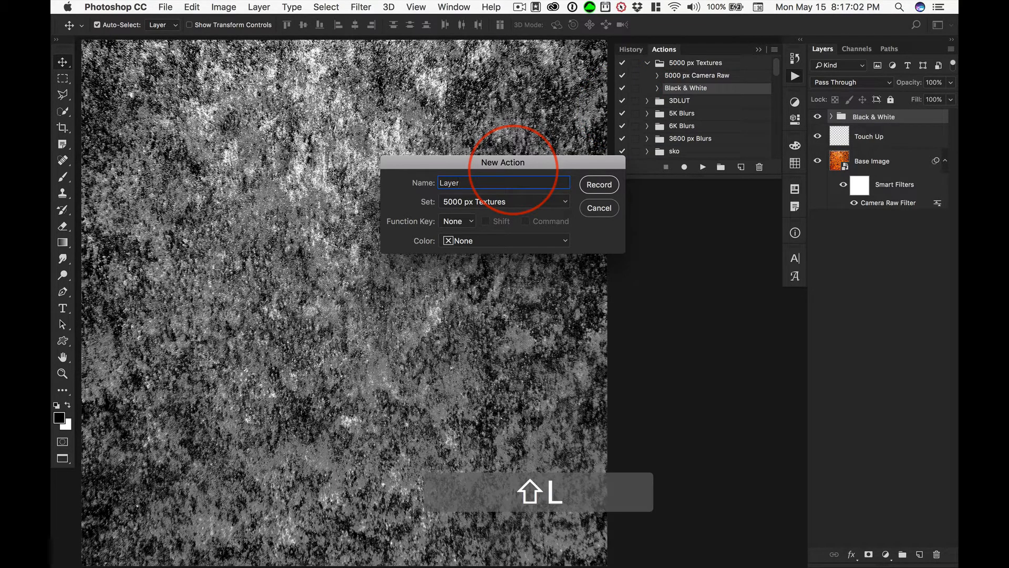
pyautogui.press('BackSpace')
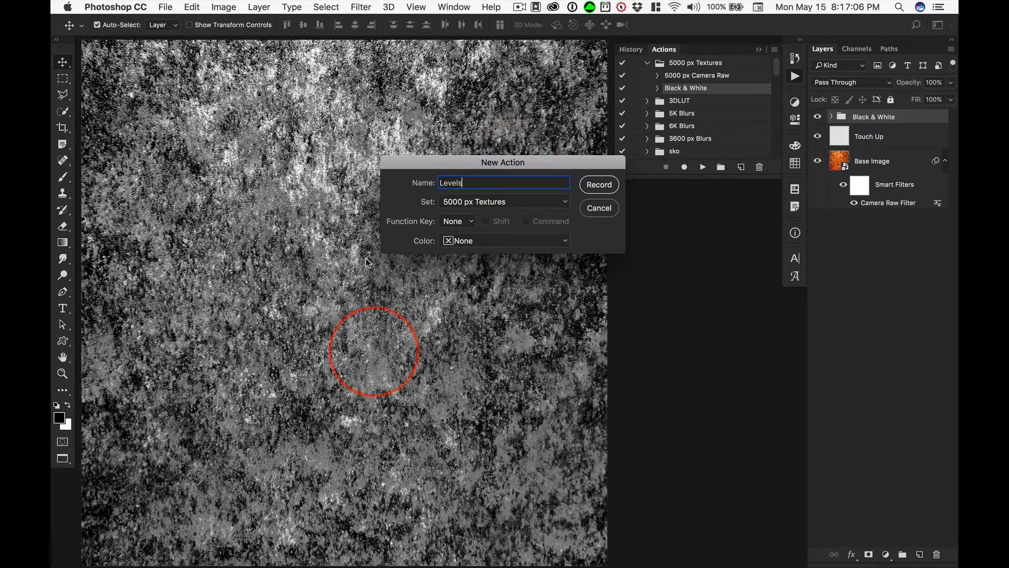
pyautogui.click(603, 188)
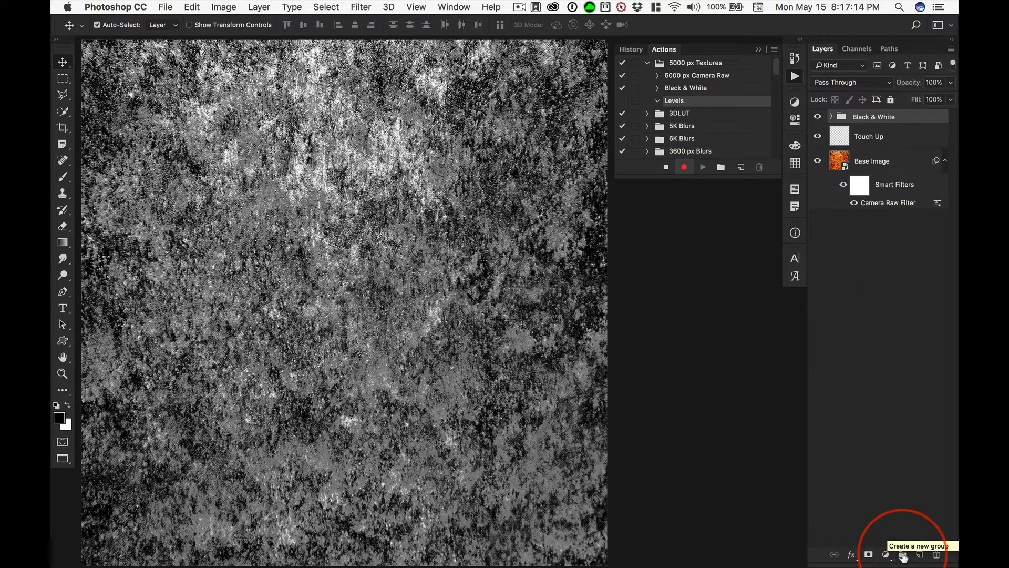
# Create a layer group named Levels above the Black & White group, in Pass Through mode.
pyautogui.press('alt')
pyautogui.keyDown('alt'); pyautogui.click(903, 555); pyautogui.keyUp('alt')
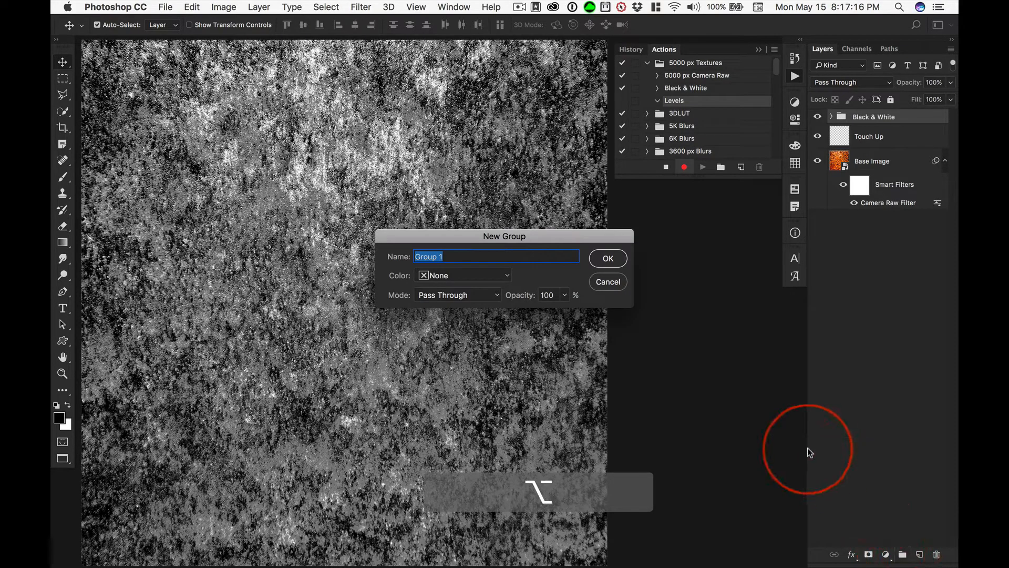
pyautogui.write('Levels')
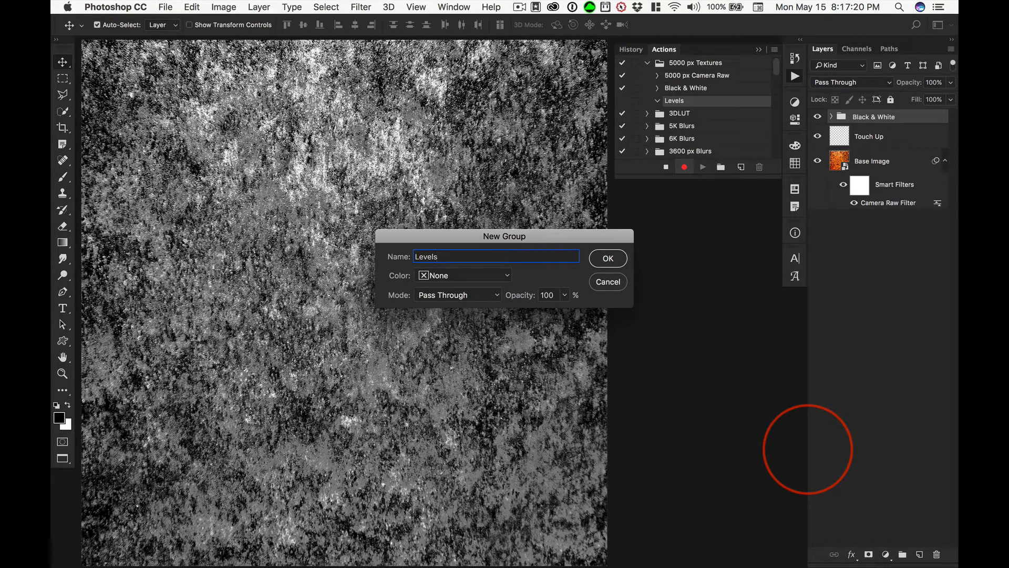
pyautogui.press('Return')
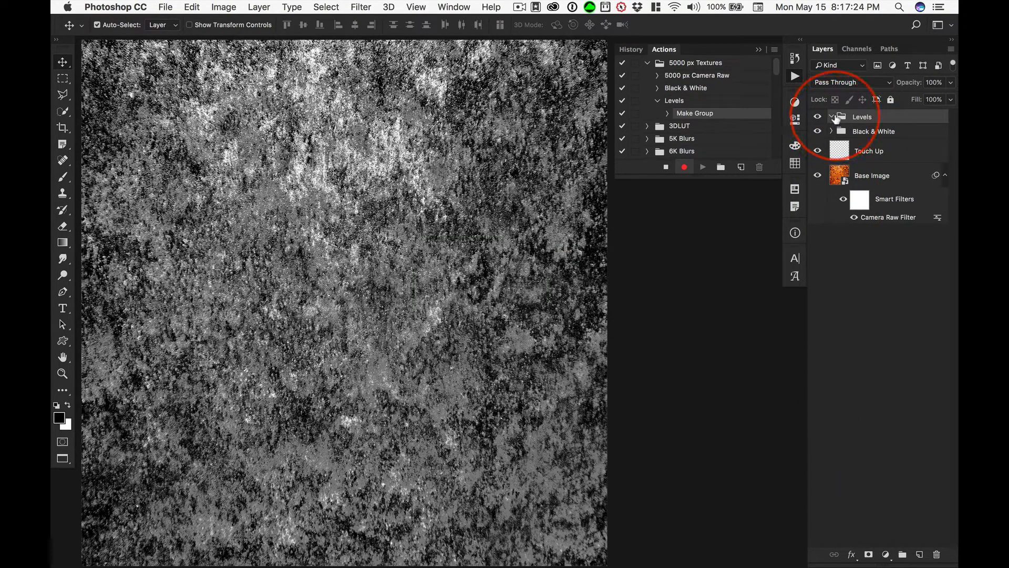
# Add a Levels adjustment layer named 2a inside the Levels group.
pyautogui.click(795, 103)
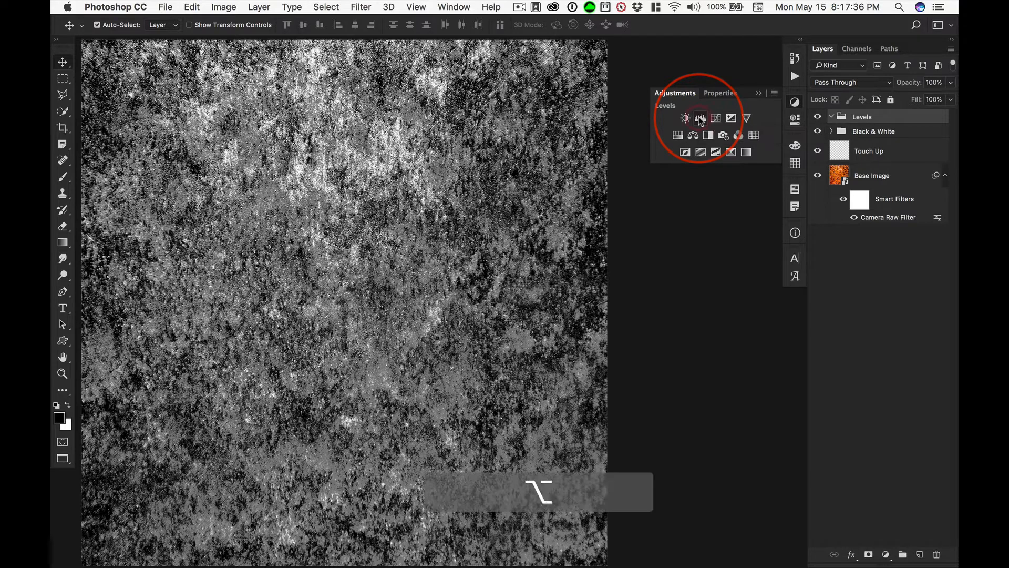
pyautogui.keyDown('alt'); pyautogui.click(700, 119); pyautogui.keyUp('alt')
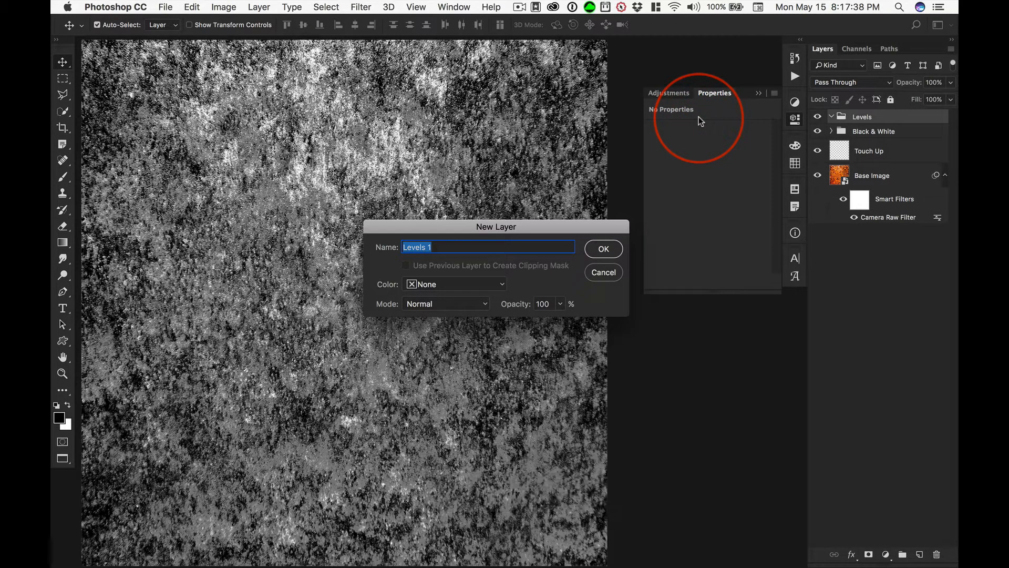
pyautogui.write('2a')
pyautogui.press('Return')
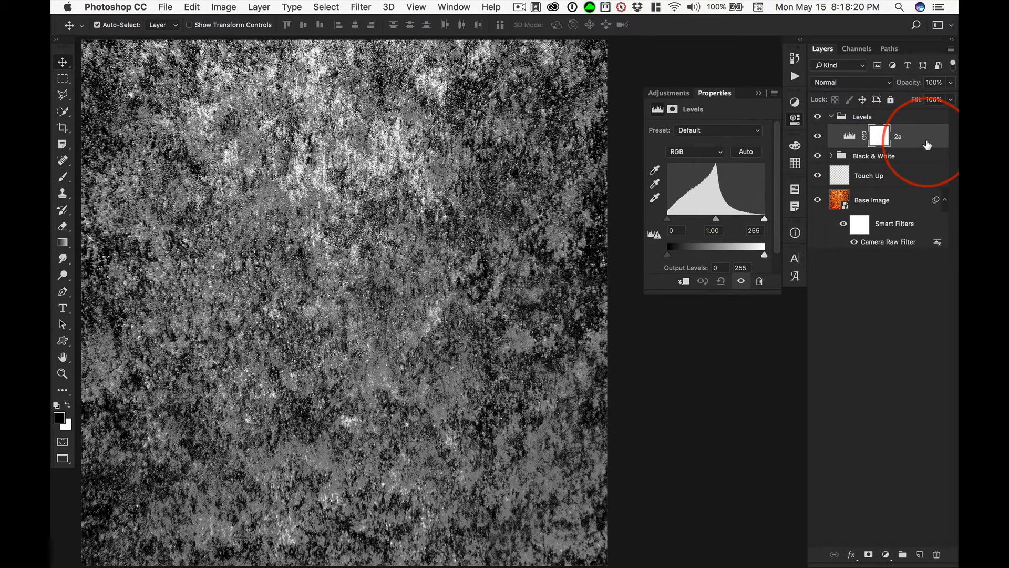
pyautogui.click(193, 7)
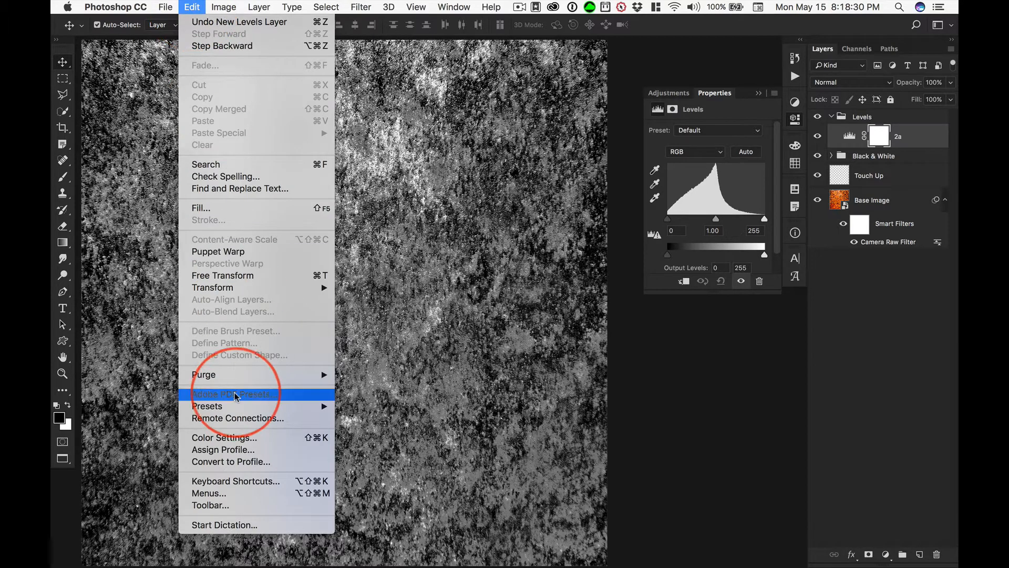
pyautogui.click(320, 484)
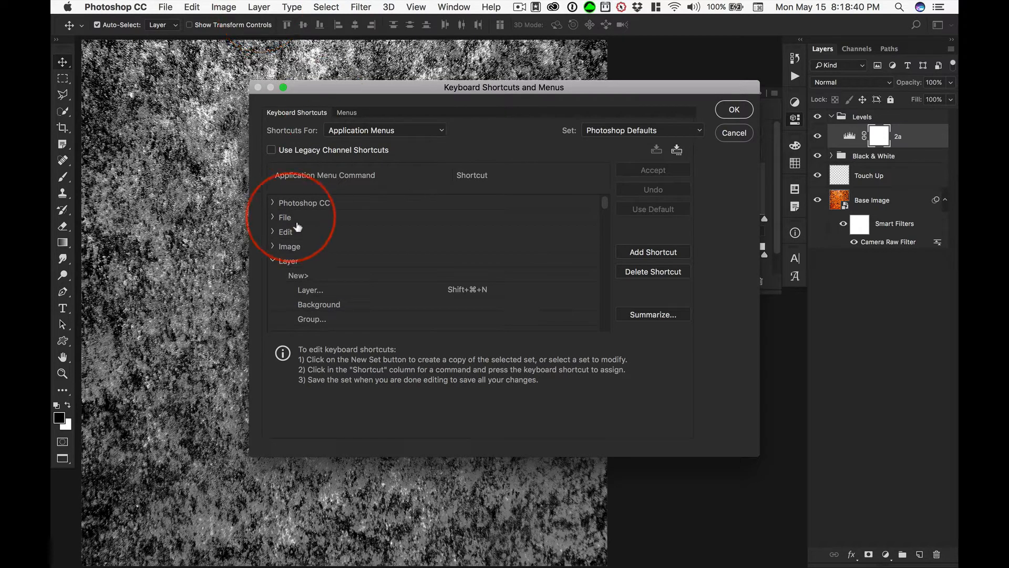
pyautogui.click(734, 110)
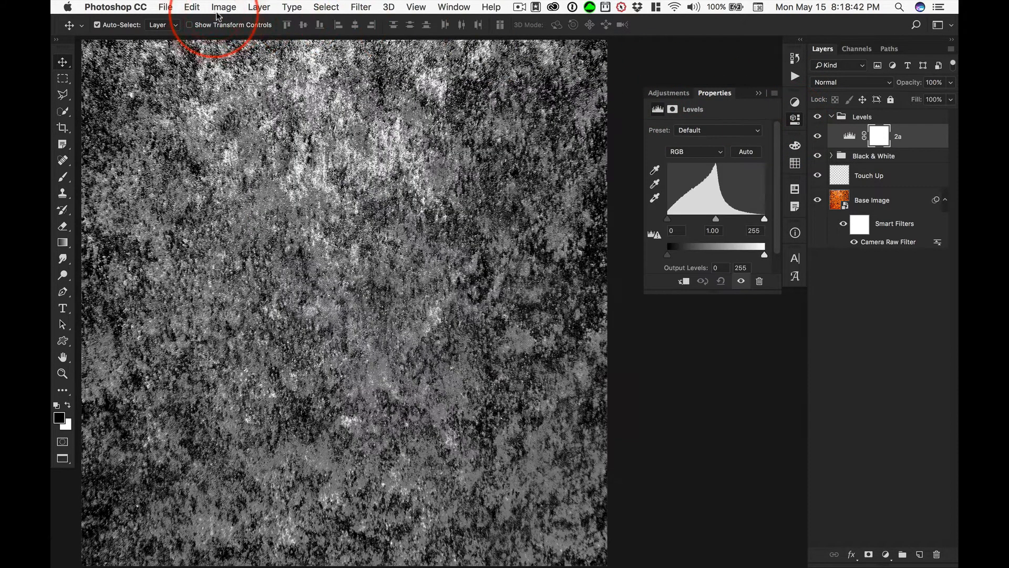
pyautogui.click(259, 7)
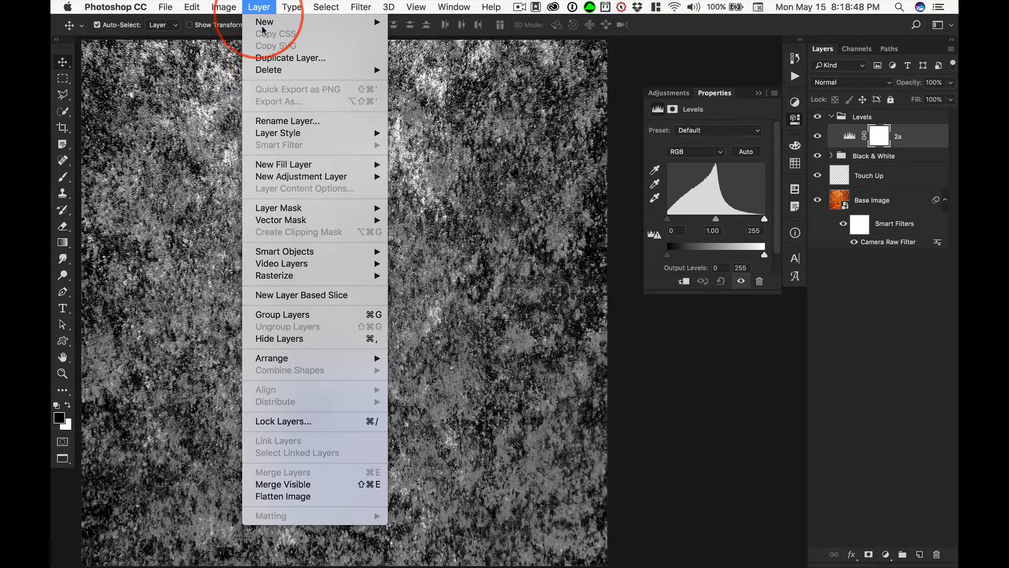
pyautogui.moveTo(266, 24)
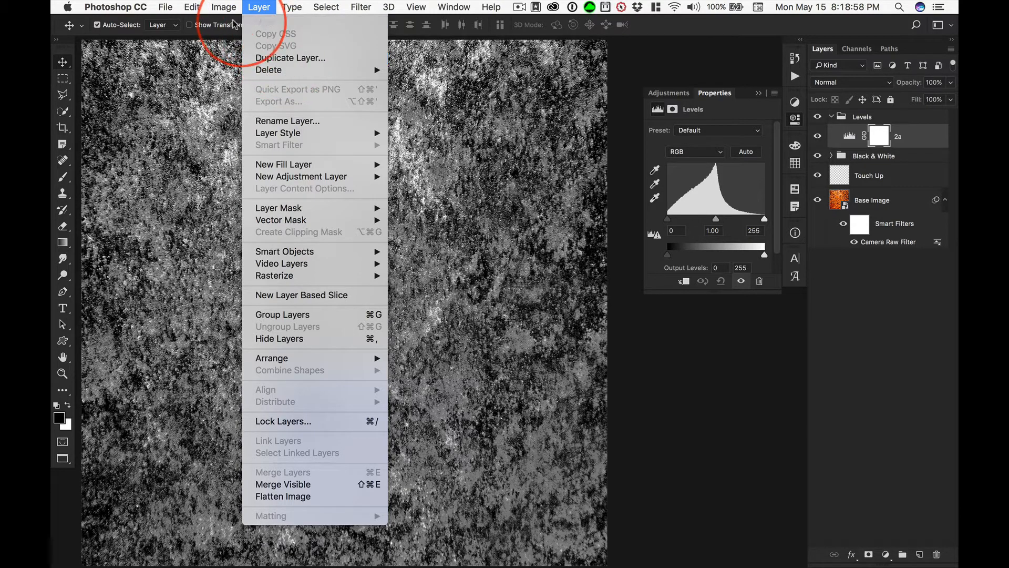
# Assign Control+⌘+J to the Layer command Duplicate Layer (Group) in the keyboard shortcut settings and save the change.
pyautogui.moveTo(174, 9)
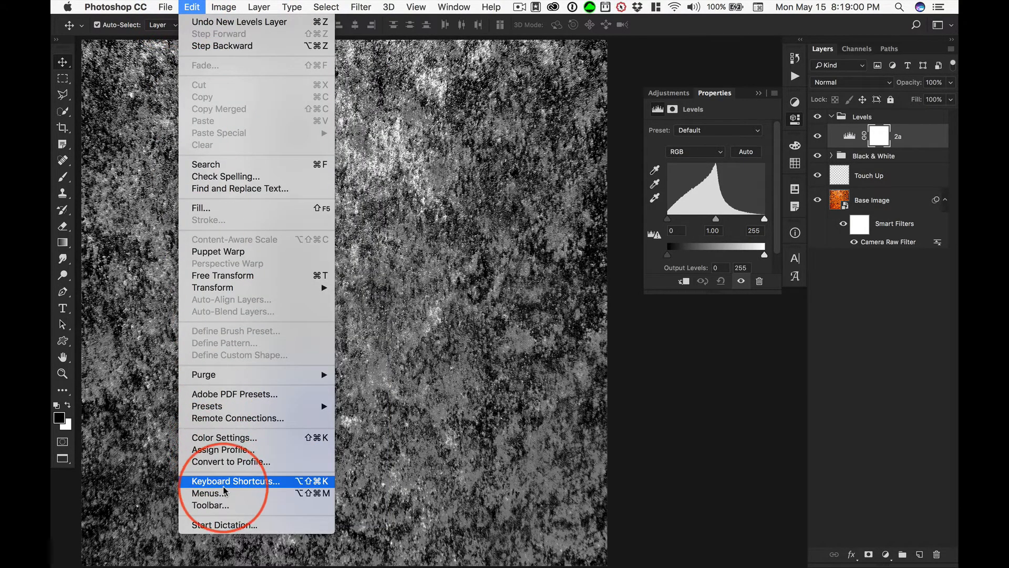
pyautogui.click(233, 479)
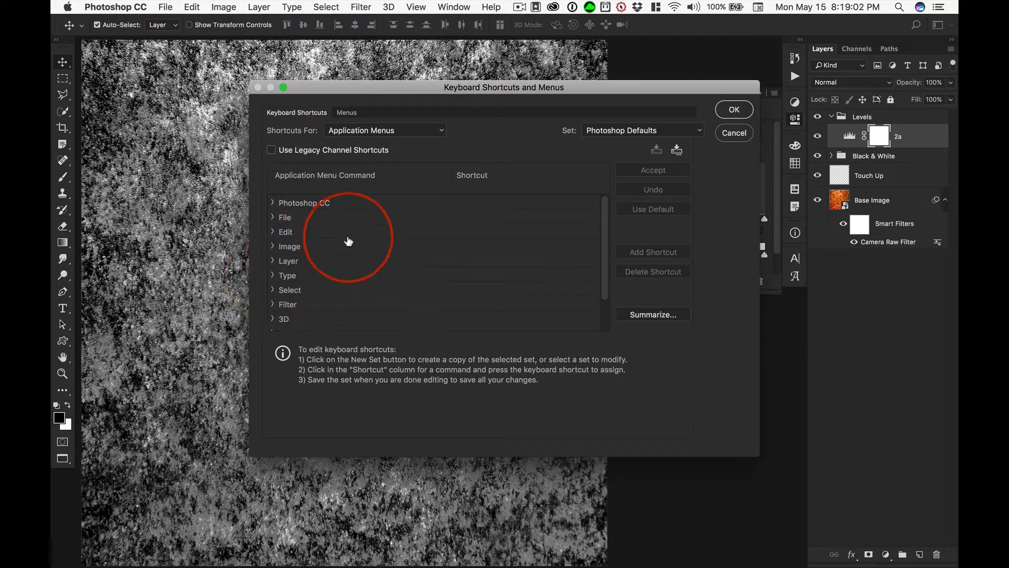
pyautogui.click(289, 261)
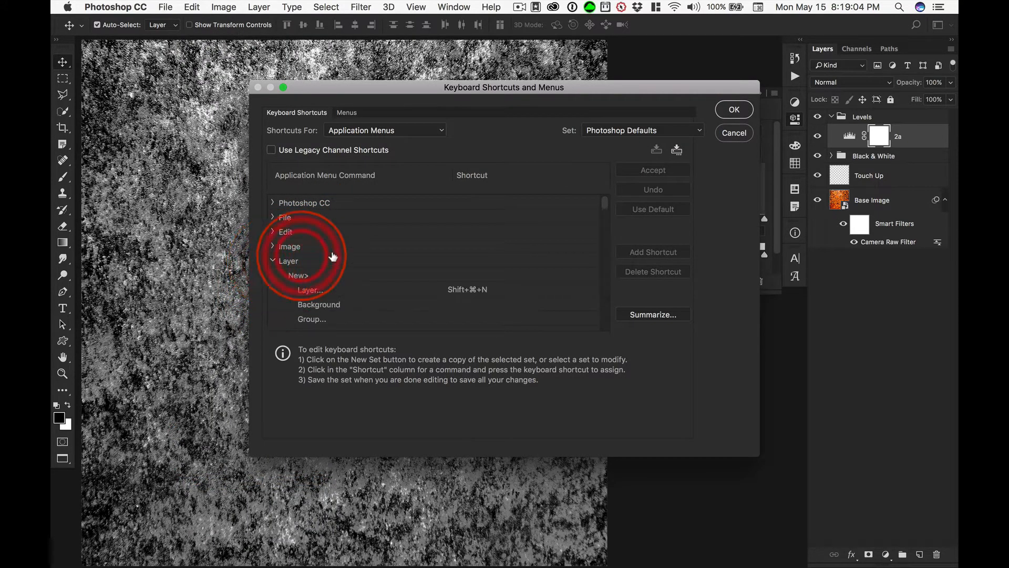
pyautogui.scroll(-3, 363, 264)
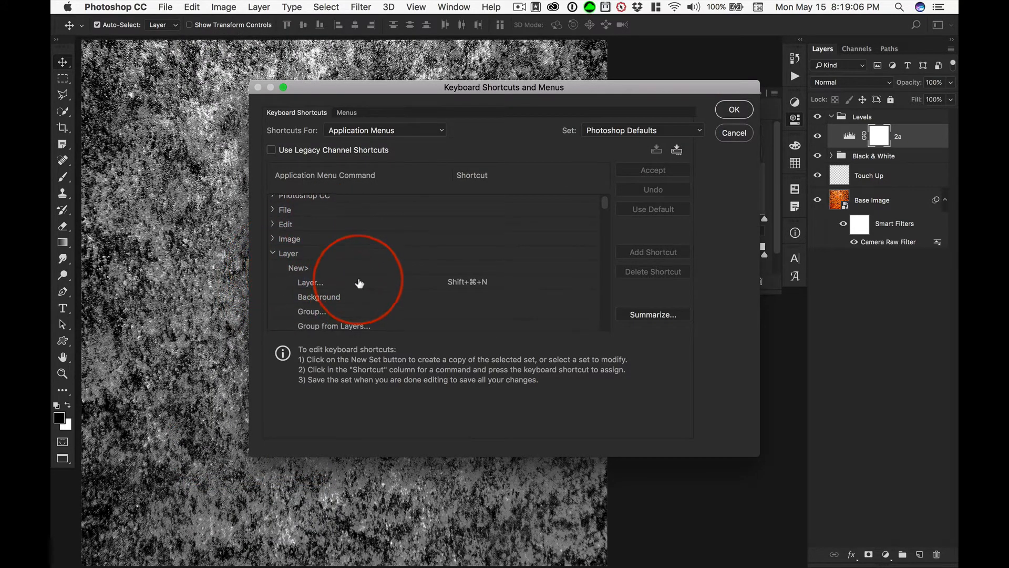
pyautogui.scroll(-5, 359, 282)
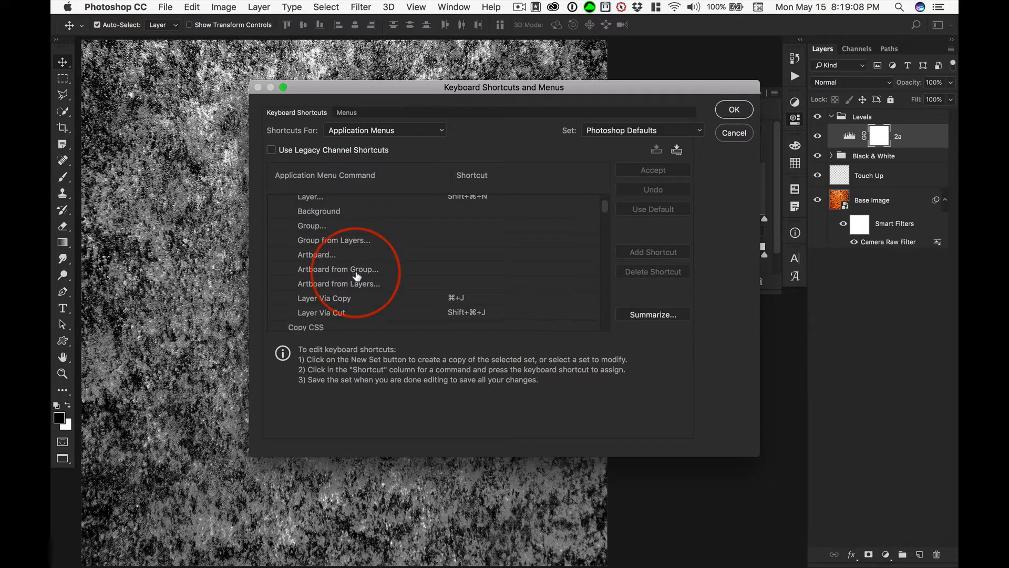
pyautogui.scroll(-3, 355, 273)
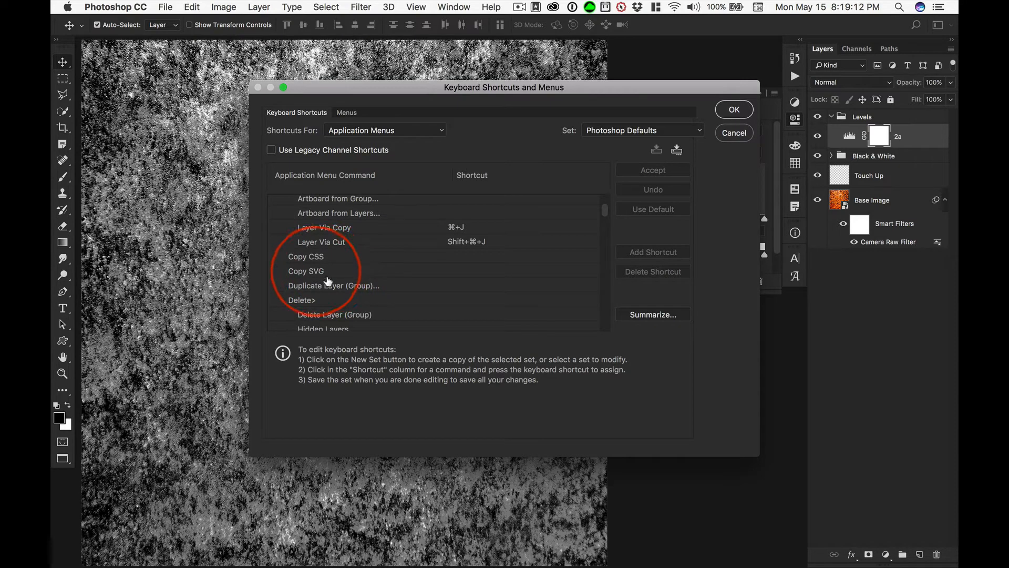
pyautogui.click(333, 289)
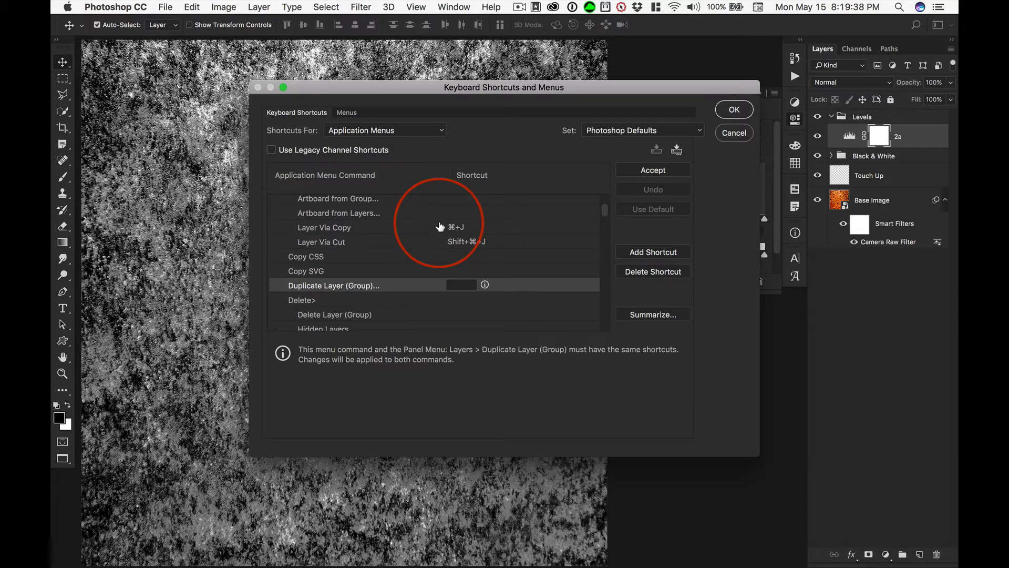
pyautogui.press('ctrl')
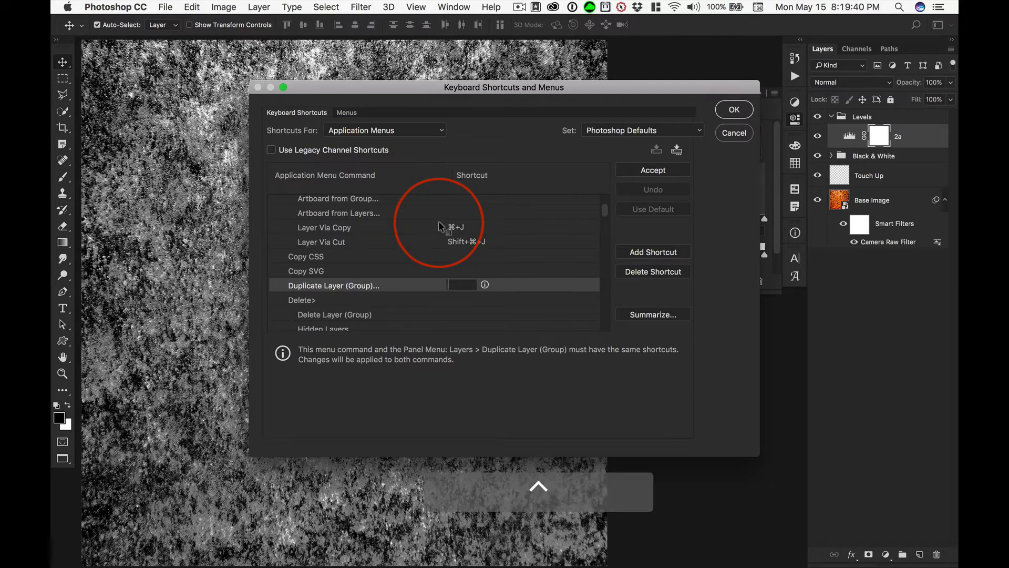
pyautogui.press('ctrl+super+j')
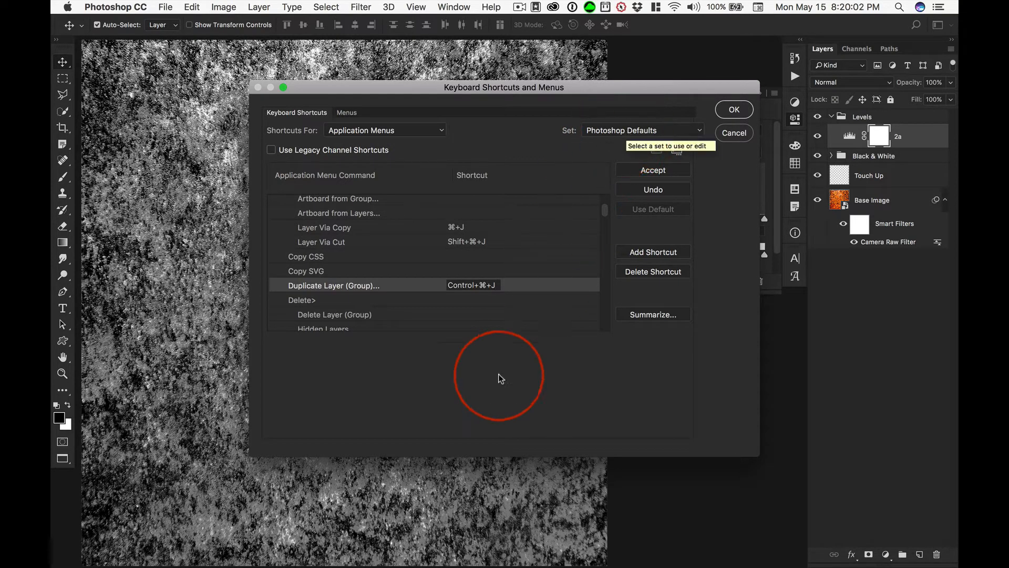
pyautogui.click(517, 288)
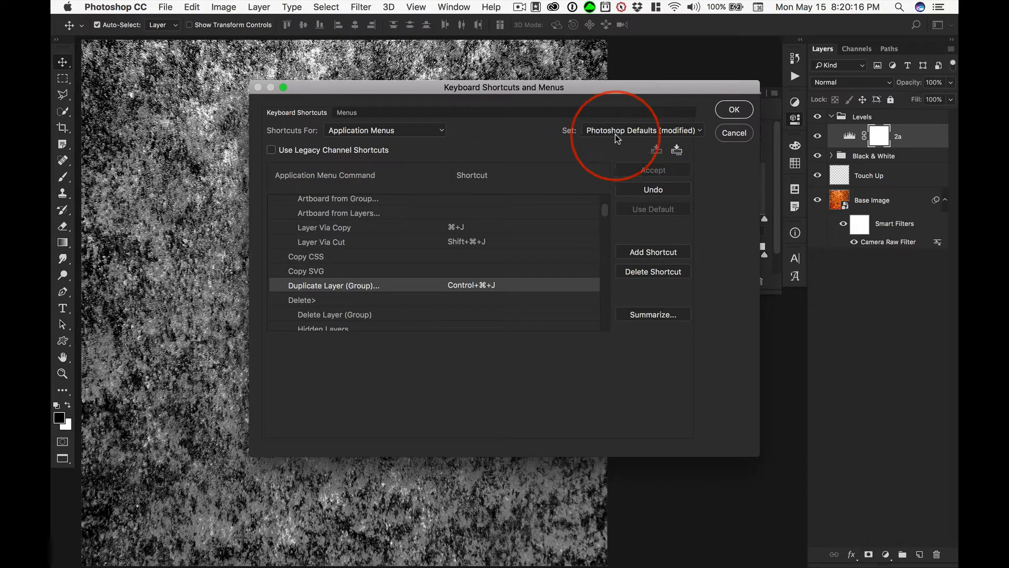
pyautogui.click(734, 109)
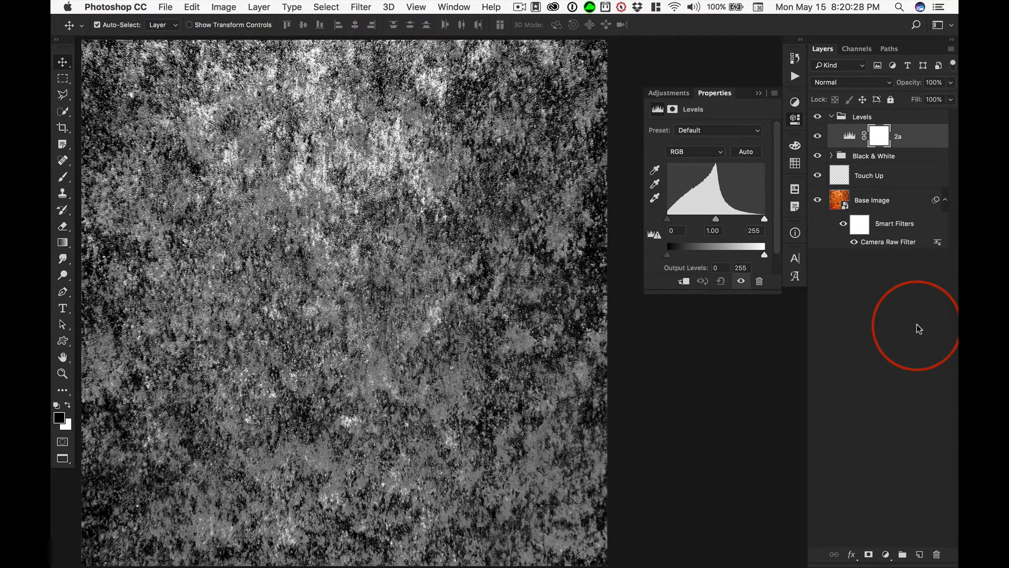
# Duplicate the 2a Levels adjustment layer as 2b within the same document.
pyautogui.press('ctrl+super')
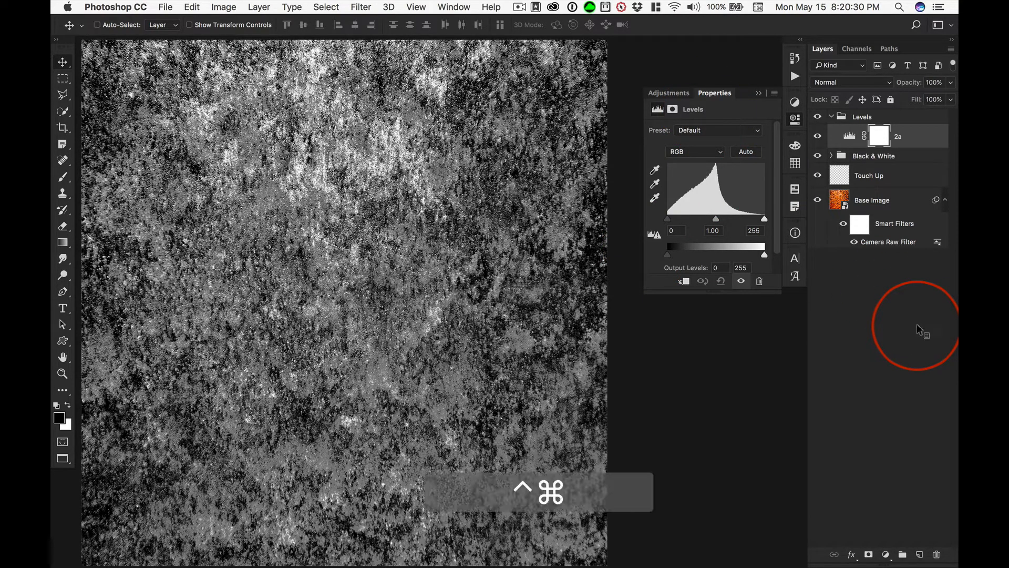
pyautogui.press('ctrl+super+j')
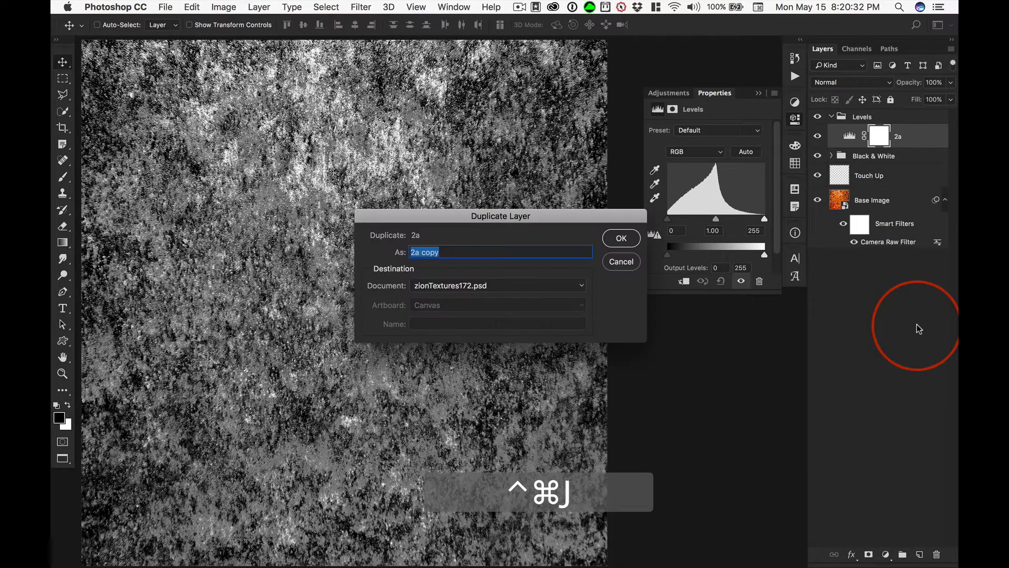
pyautogui.write('2b')
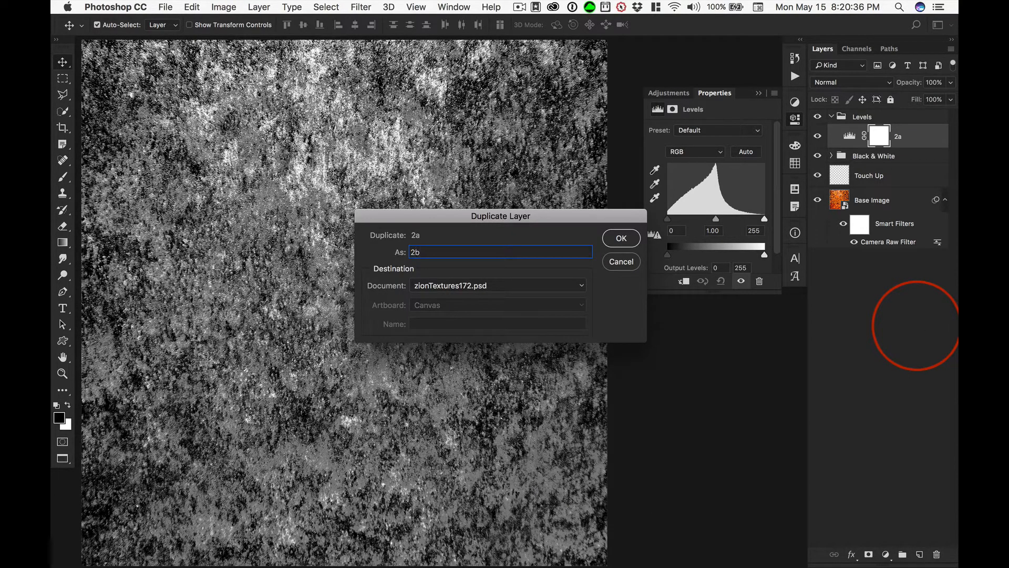
pyautogui.press('Return')
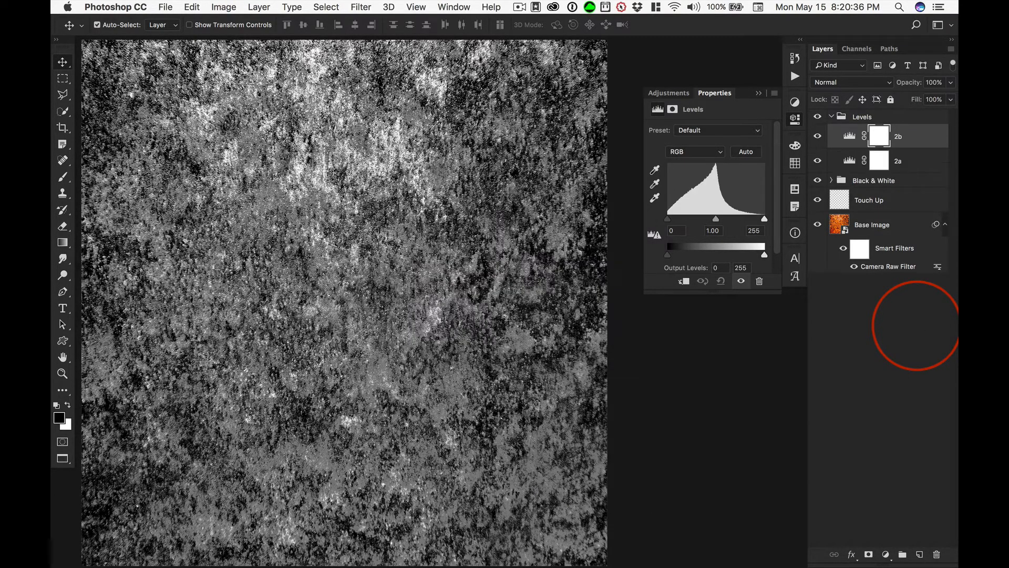
# Hide the 2b Levels adjustment layer and duplicate it as 2c within the same document.
pyautogui.click(817, 137)
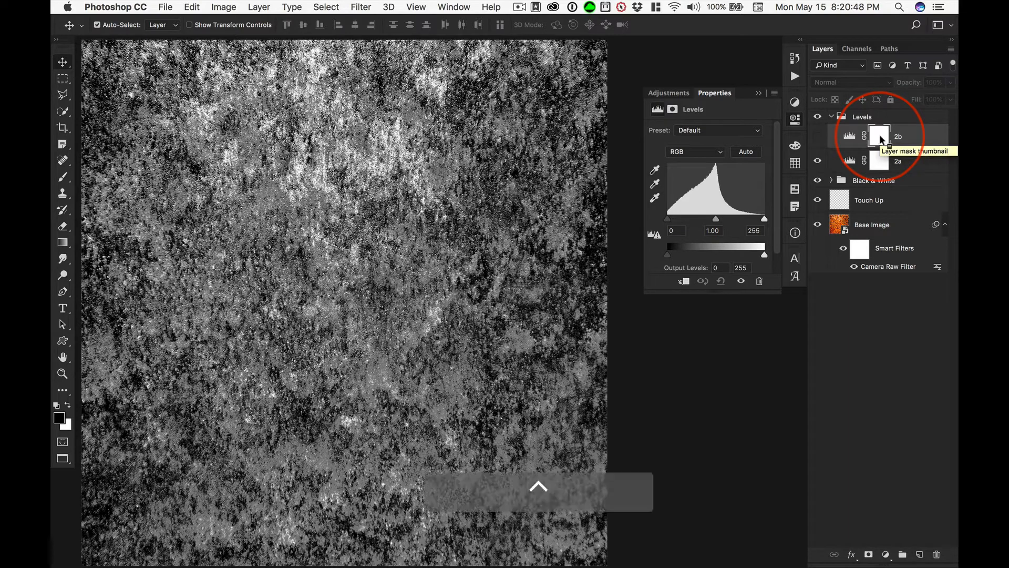
pyautogui.press('ctrl+super+j')
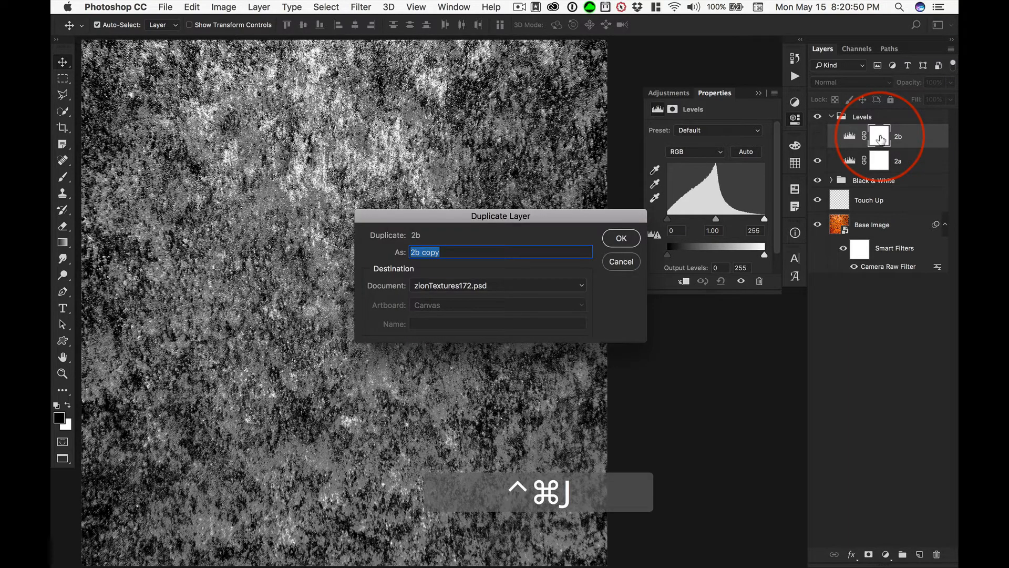
pyautogui.write('2c')
pyautogui.press('Return')
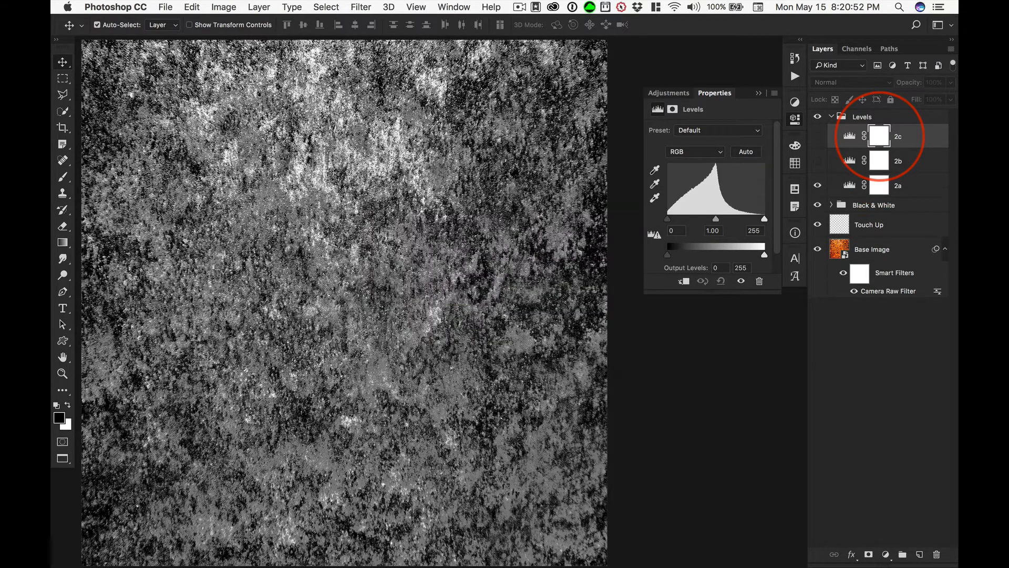
# Duplicate the 2c Levels adjustment layer as 2d, and duplicate 2d as 2e, in the same document.
pyautogui.press('ctrl+super')
pyautogui.press('ctrl+super+j')
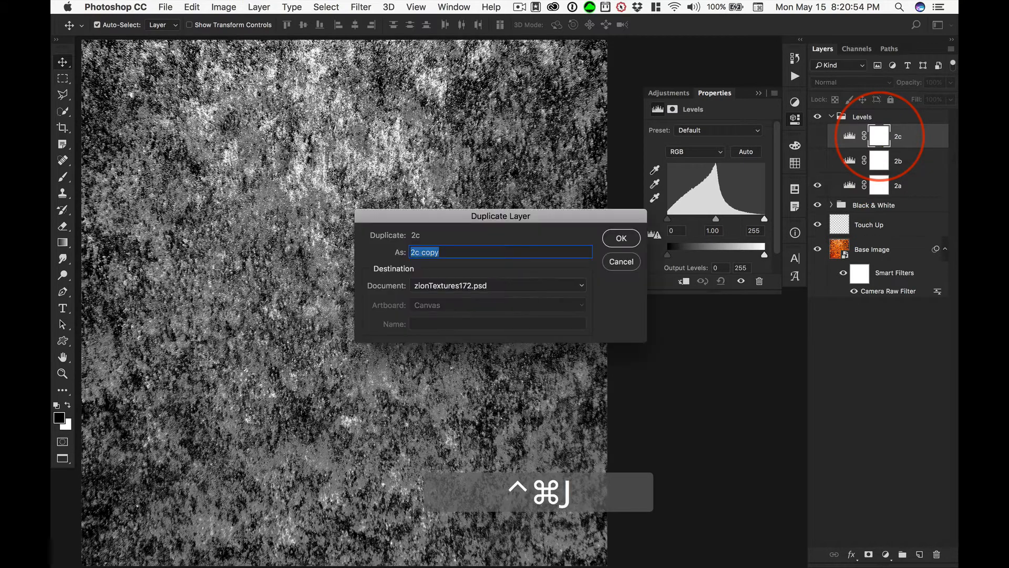
pyautogui.press('Return')
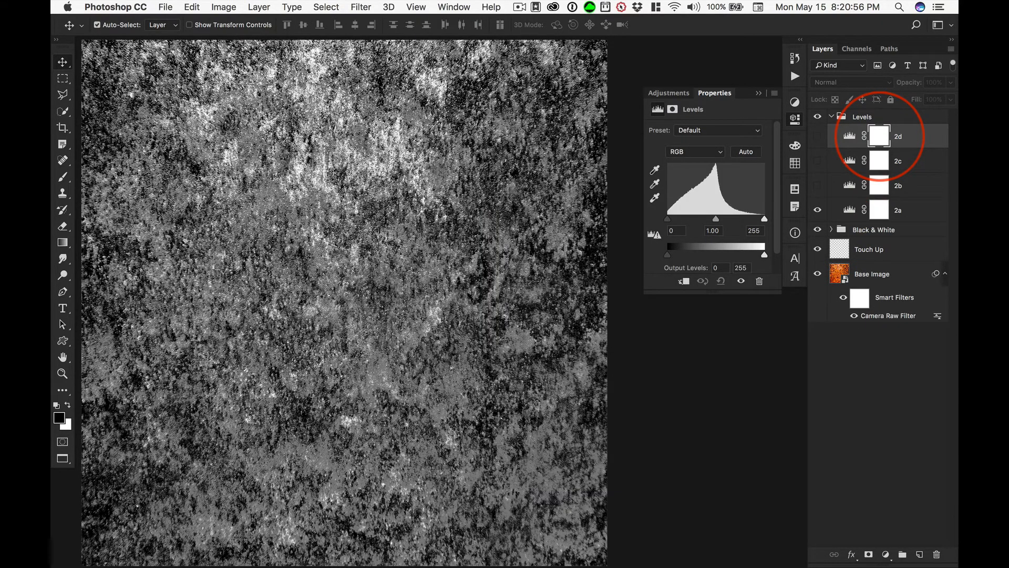
pyautogui.press('ctrl+super+j')
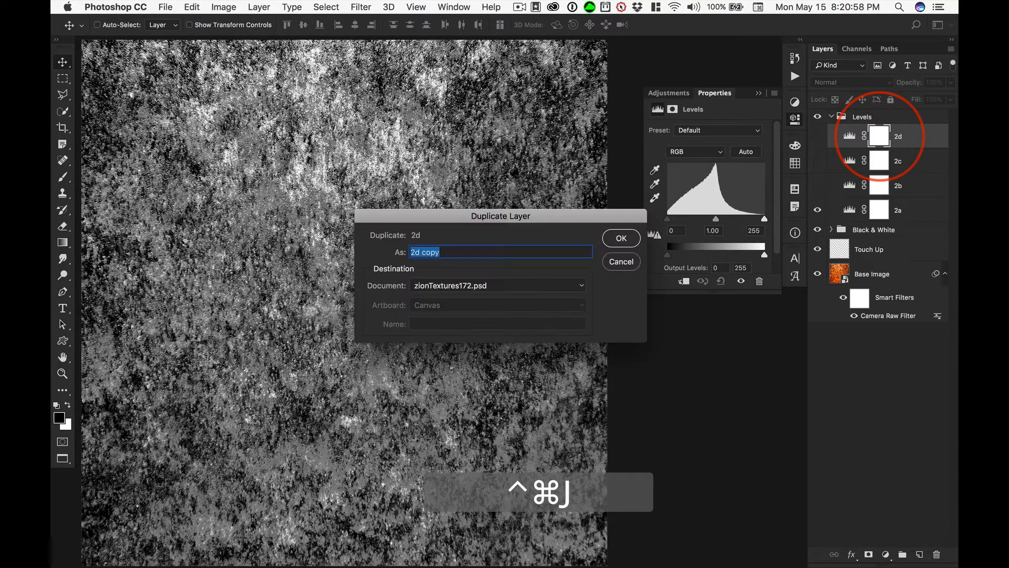
pyautogui.write('2e')
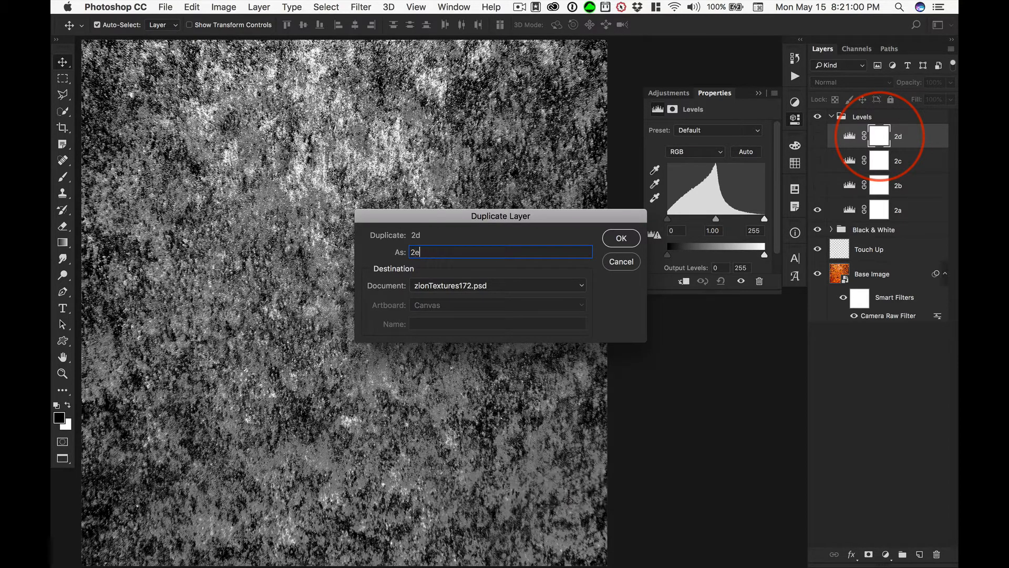
pyautogui.press('Return')
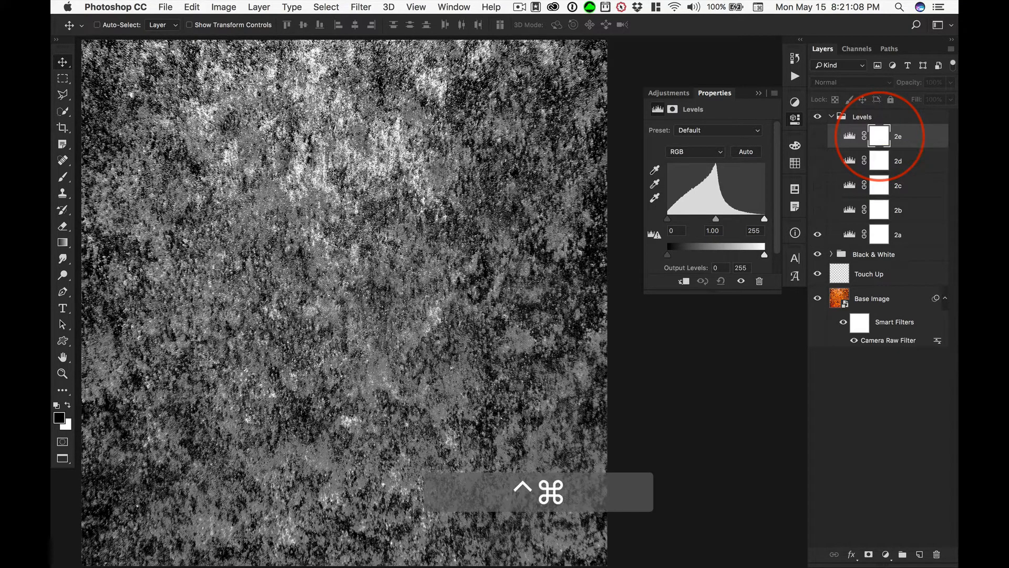
# Duplicate the 2e Levels adjustment layer as 2f within the same document.
pyautogui.press('ctrl+super+j')
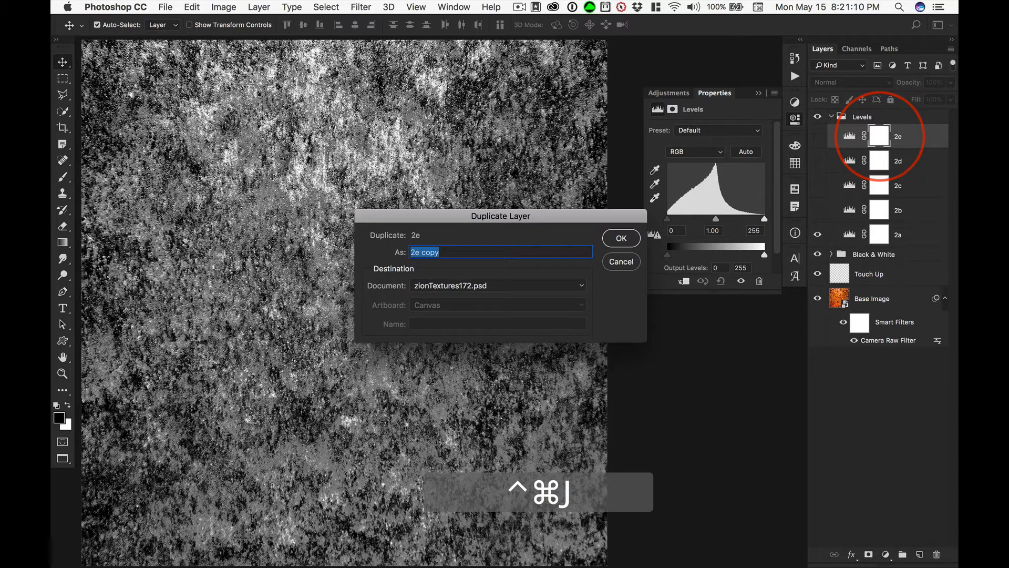
pyautogui.write('2f')
pyautogui.press('Return')
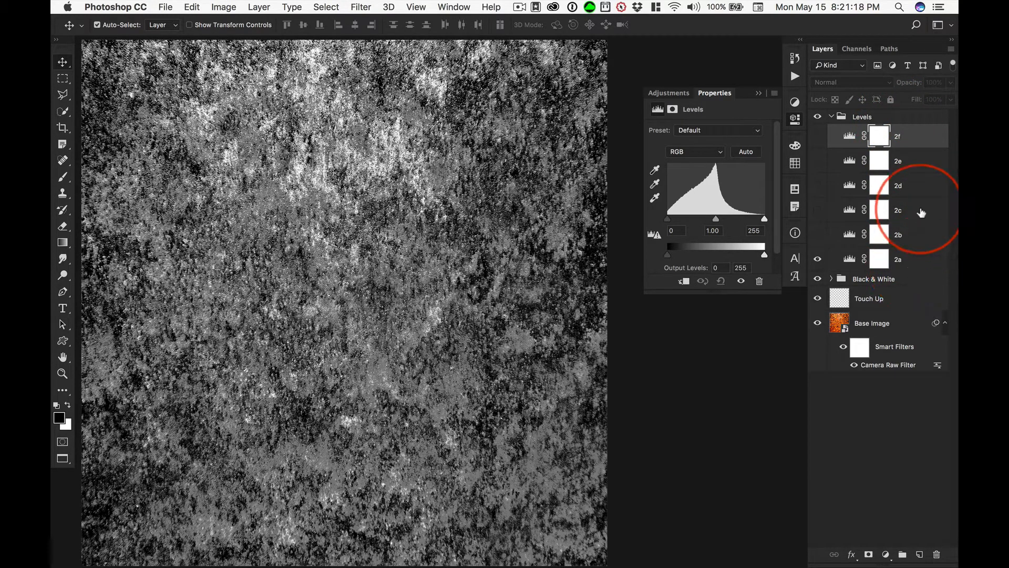
# Stop recording the Levels action and collapse its recorded steps in the 5000 px Textures set.
pyautogui.click(793, 77)
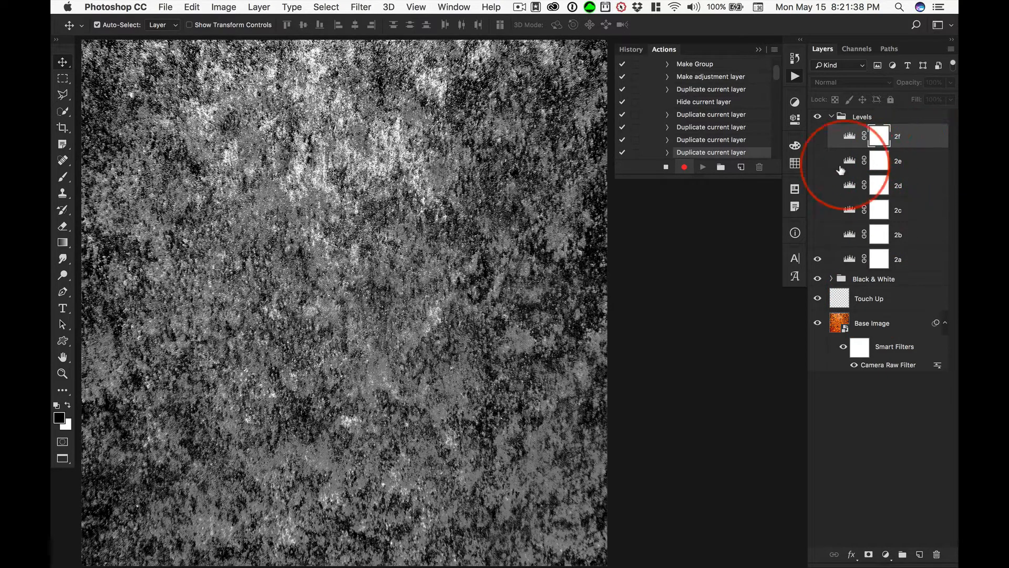
pyautogui.click(666, 167)
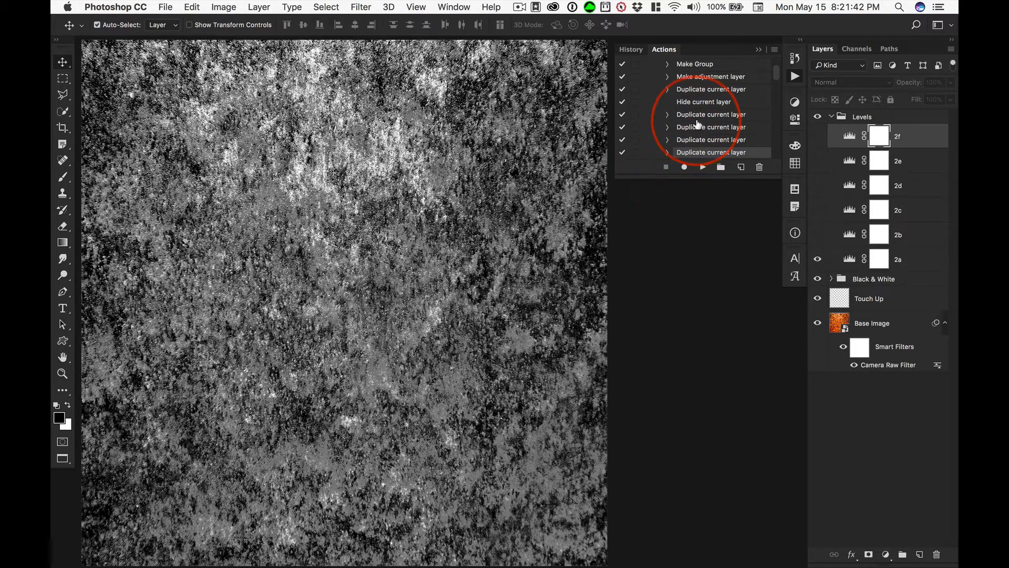
pyautogui.scroll(3, 683, 127)
pyautogui.click(657, 101)
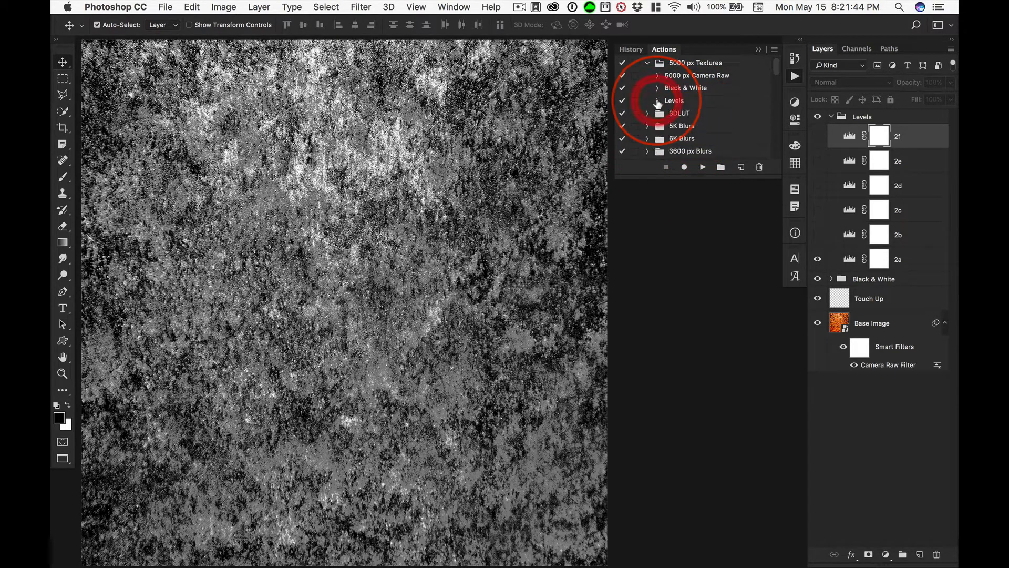